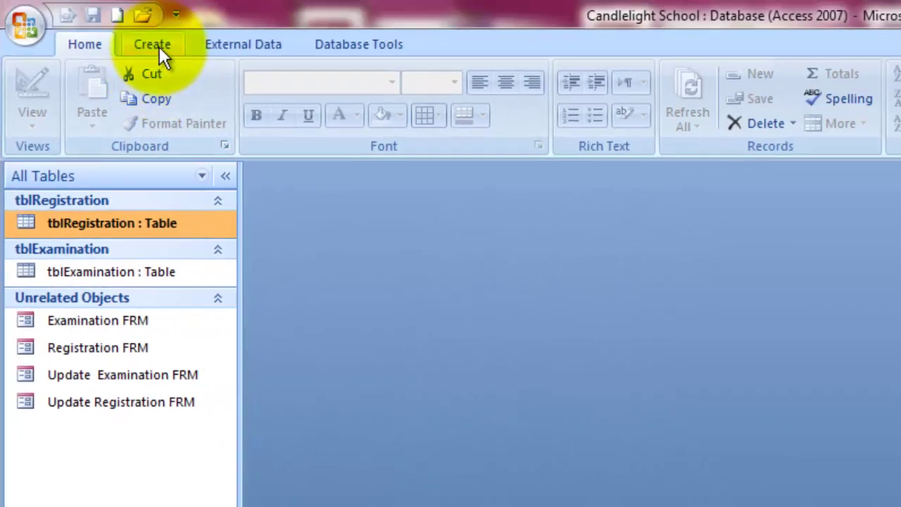
Create a new table in design view and add a Date field with the Date/Time data type, accepting the reserved name.
left_click(156, 46)
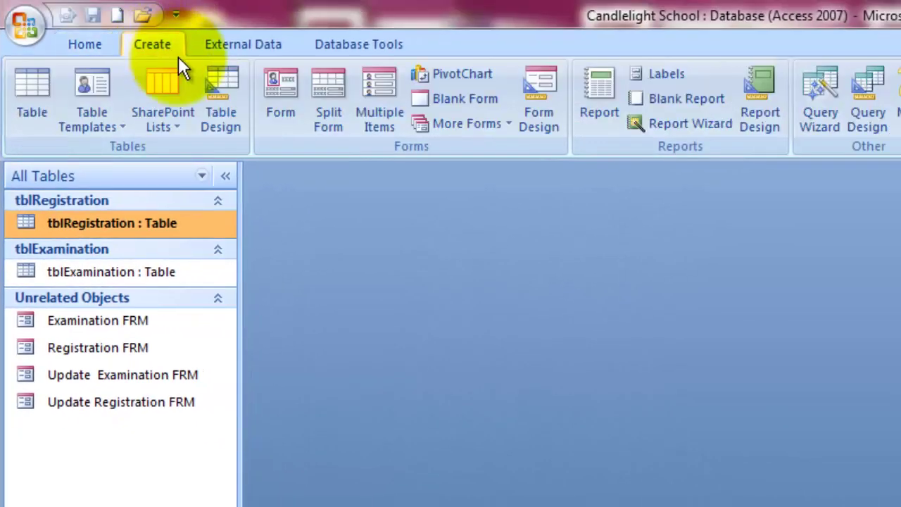
left_click(221, 116)
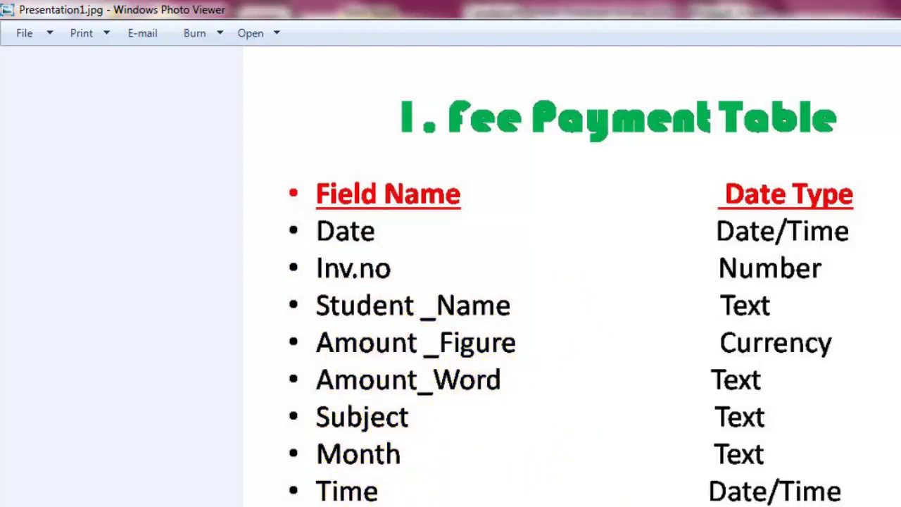
key("alt+Tab")
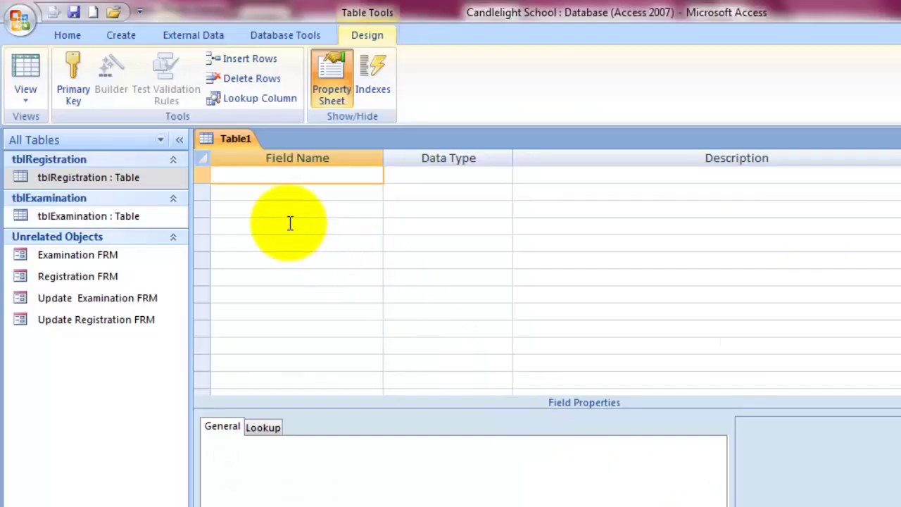
type("Date")
key("Tab")
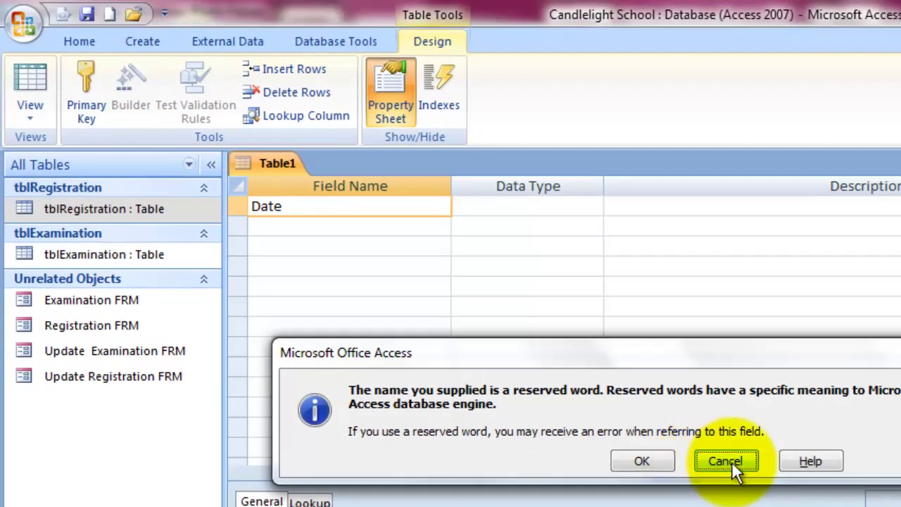
left_click(641, 463)
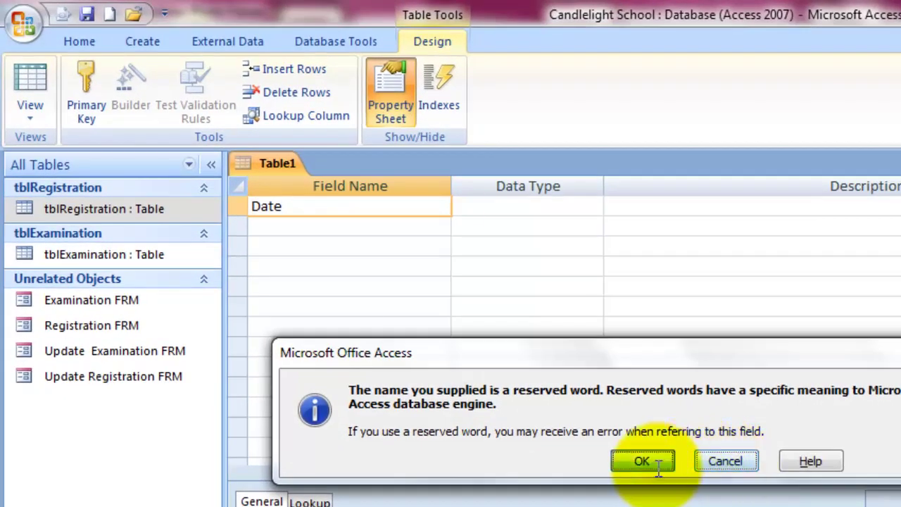
type("date/Time")
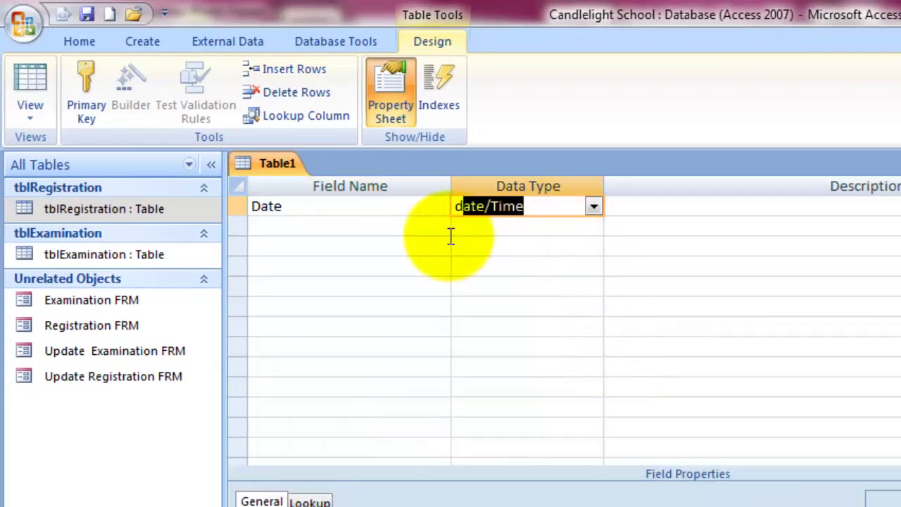
Add an Inv_No field with the Text data type as the table's second field.
left_click(404, 228)
type("Inv")
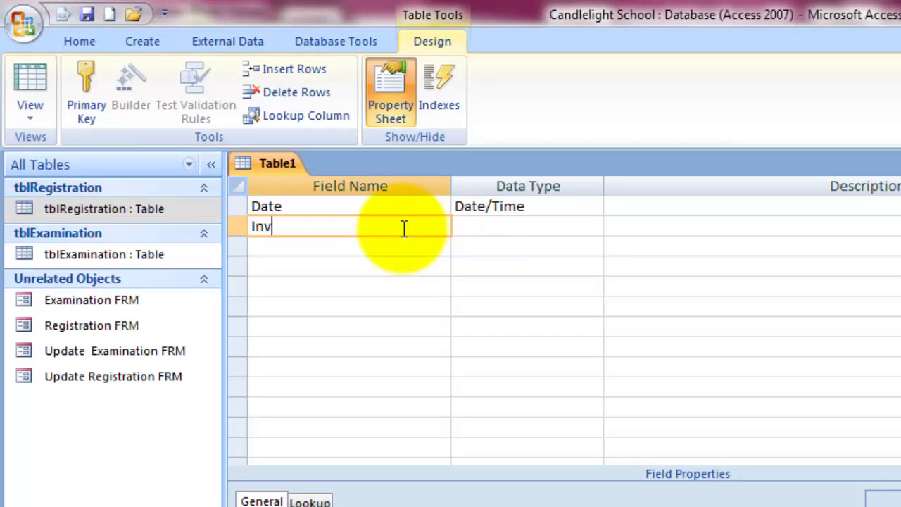
type("_No")
key("Tab")
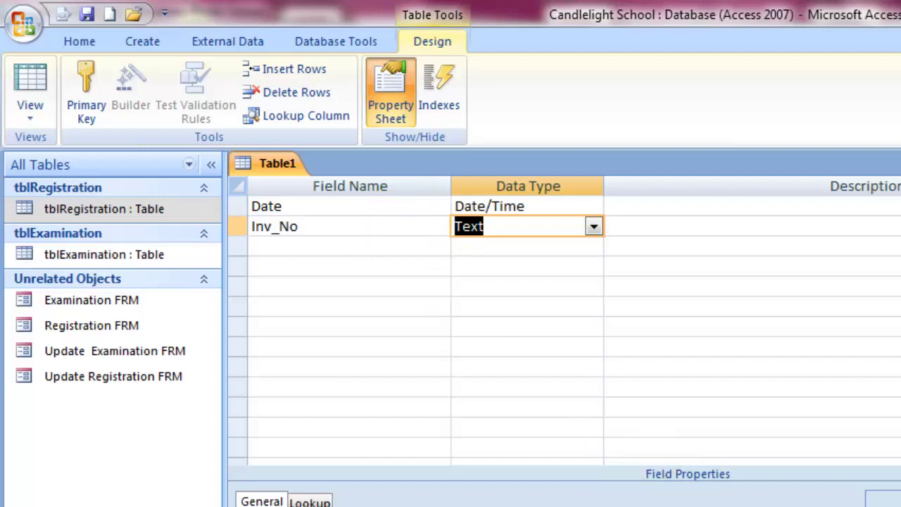
left_click(629, 503)
key("alt+Tab")
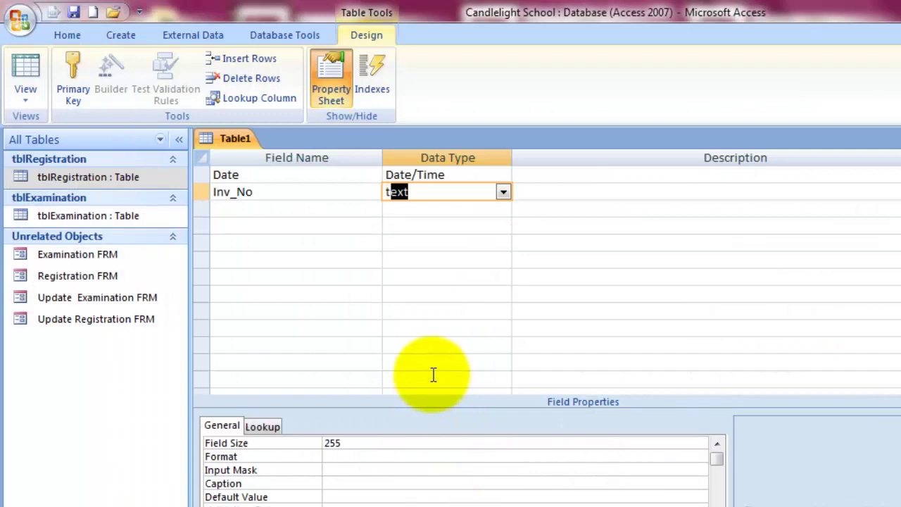
Add a Student_Name field with the Text data type below Inv_No.
left_click(265, 211)
type("Student")
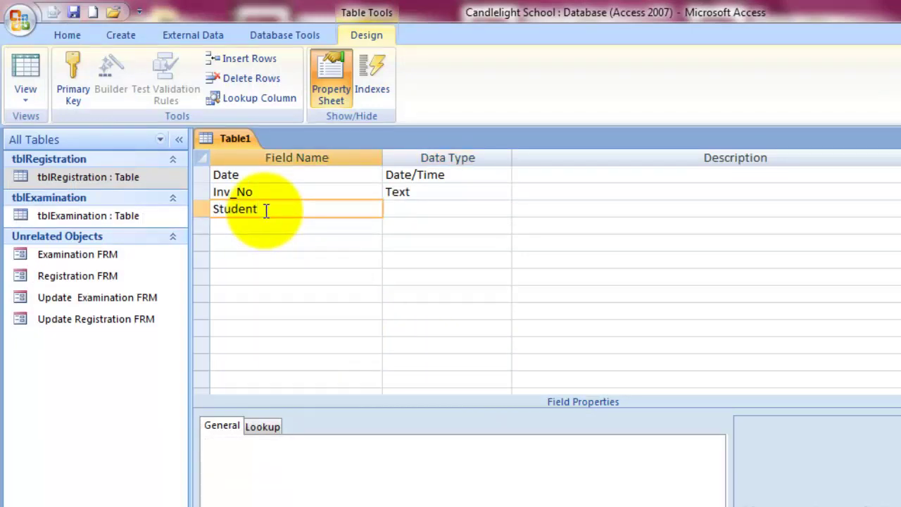
type("_Nmae")
key("Tab")
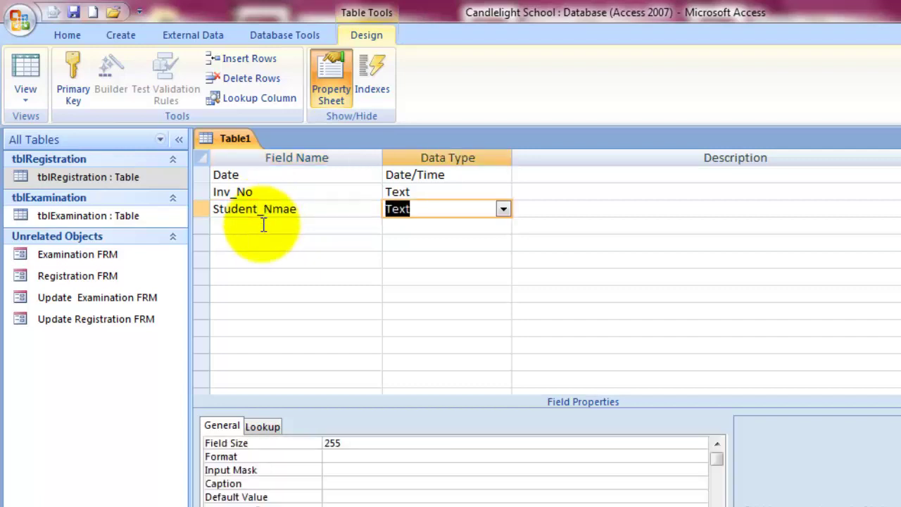
left_click(301, 208)
key("BackSpace")
key("BackSpace")
key("BackSpace")
type("ame")
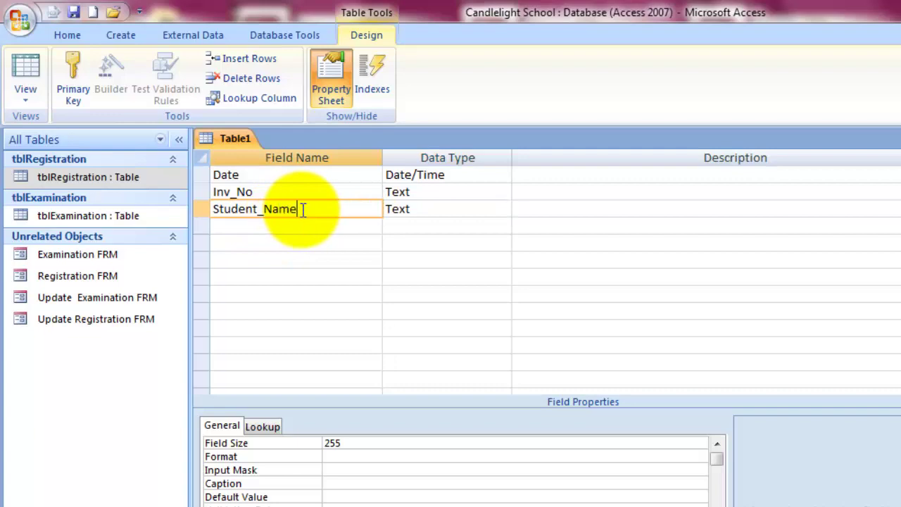
Add an Amount_Figuer field below Student_Name and set its data type to Currency, following the field list image.
left_click(308, 229)
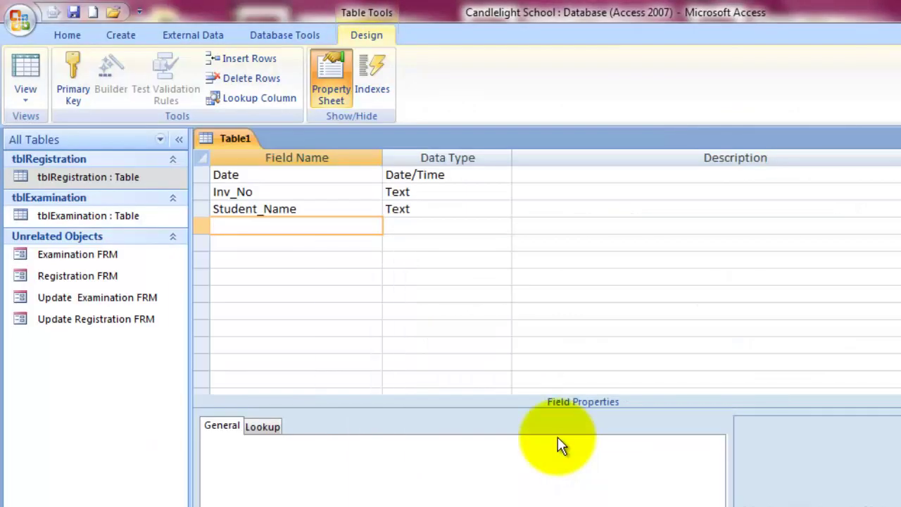
type("Amount_Figuer")
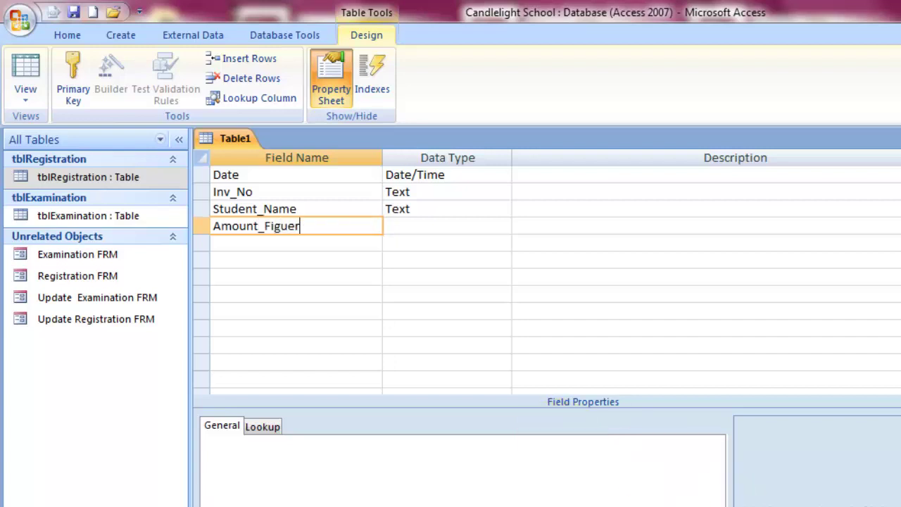
key("Tab")
key("alt+Tab")
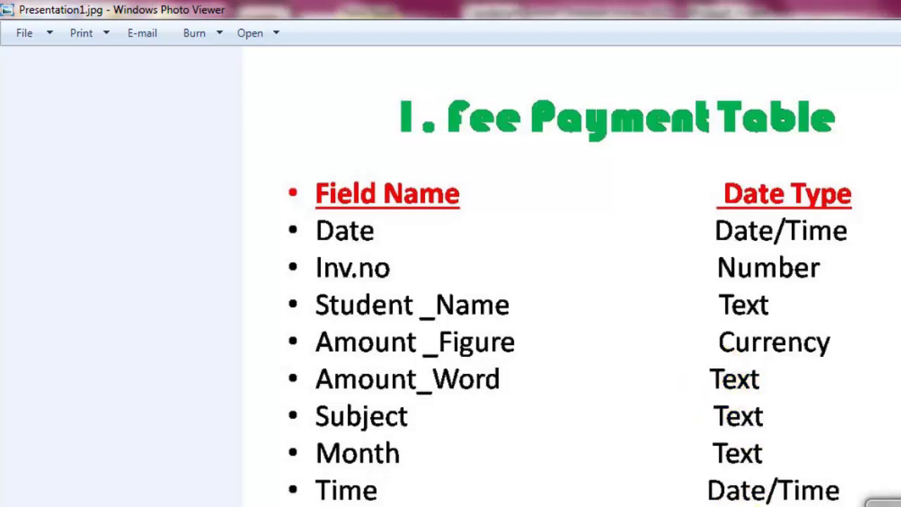
key("alt+Tab")
left_click_drag(422, 233, 369, 229)
type("c")
Add an Amount_Word field with the Text data type below the currency field.
left_click(328, 240)
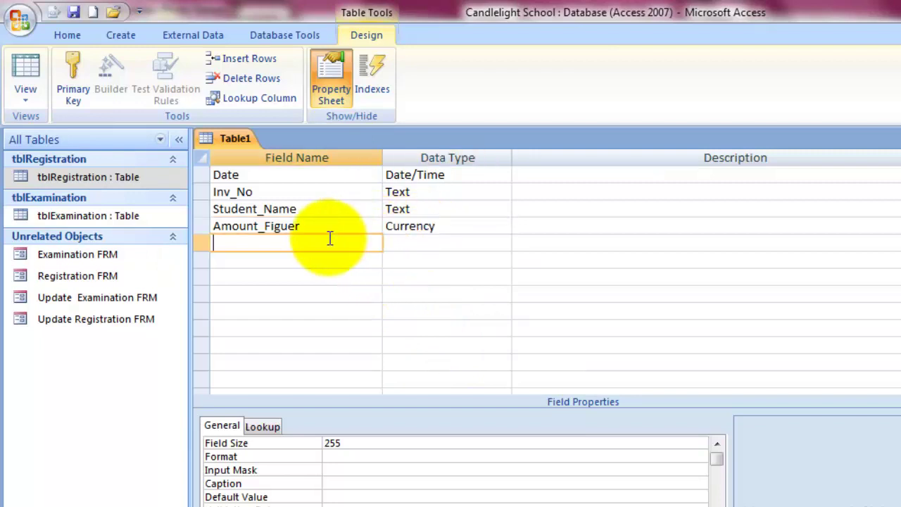
type("Amount")
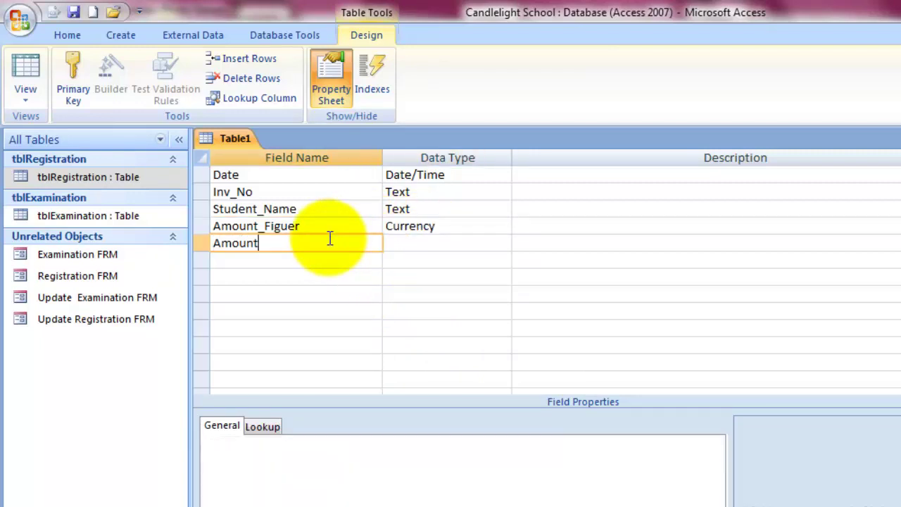
type("_Word")
key("Tab")
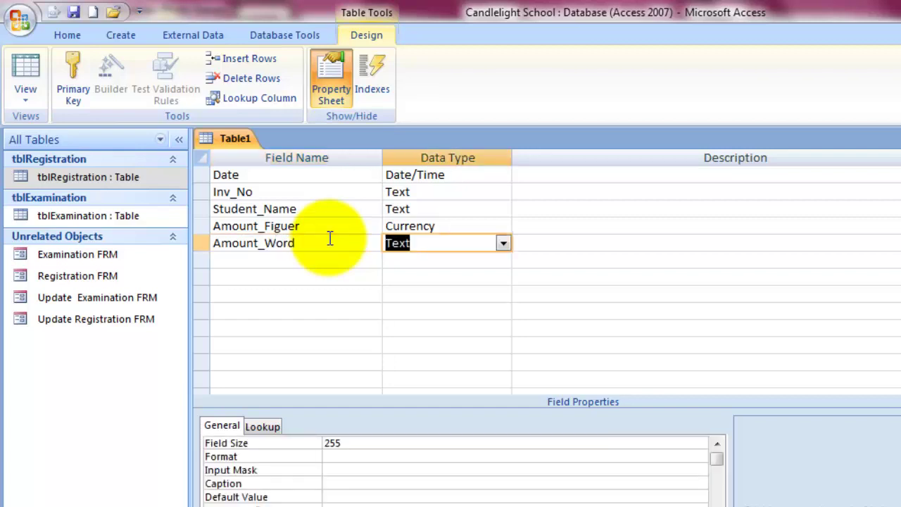
key("Tab")
key("Tab")
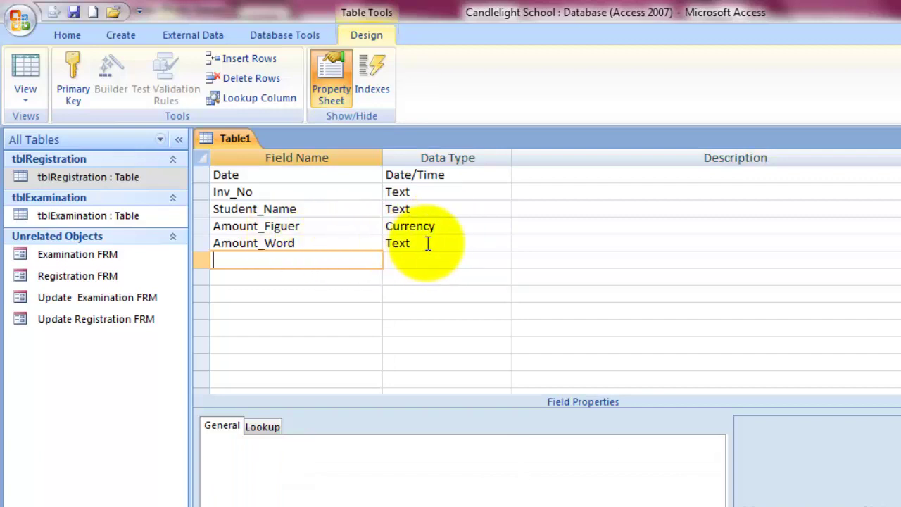
Add the Subject and Month fields from the field list image, both as Text, accepting the reserved name for Month.
key("alt+Tab")
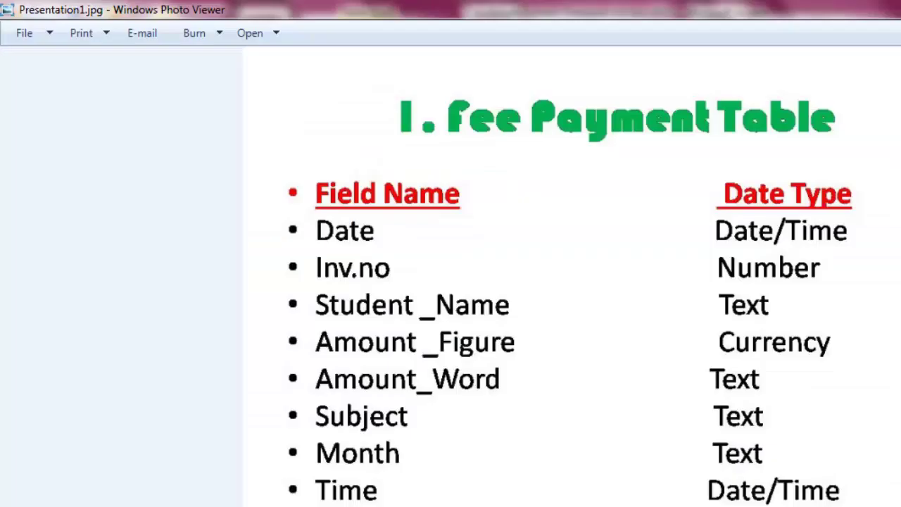
key("alt+Tab")
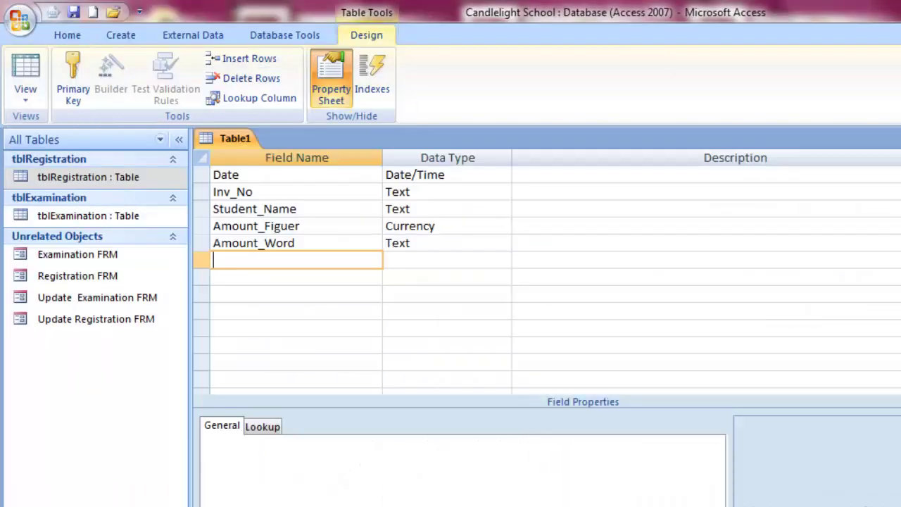
type("Subject")
key("Tab")
key("Tab")
key("Tab")
type("Month")
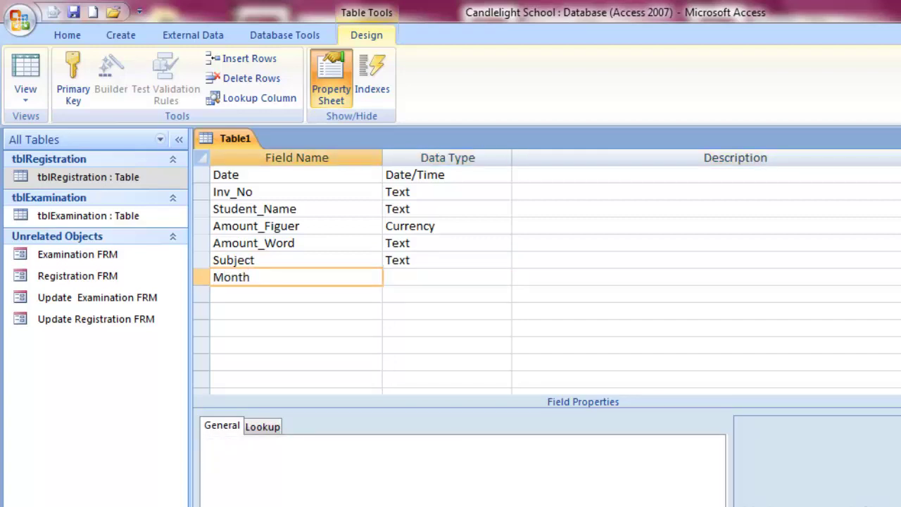
key("Tab")
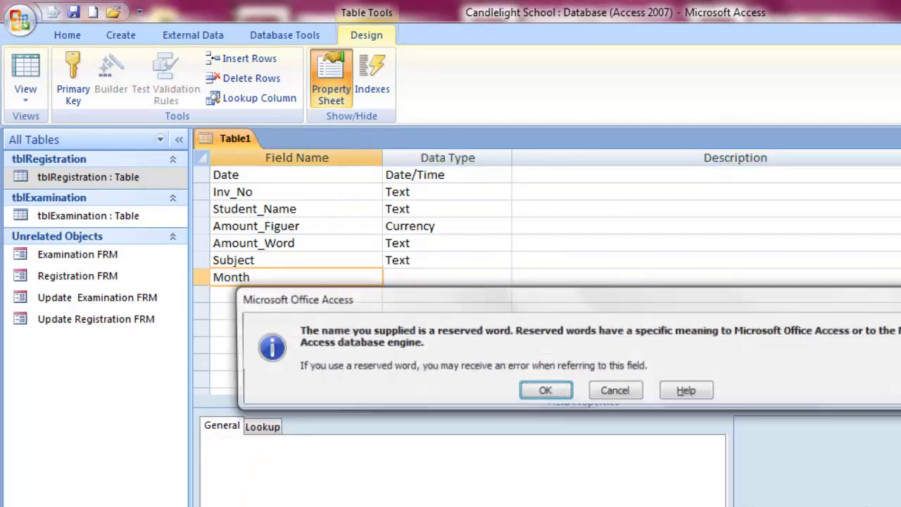
left_click(544, 391)
Add a Time field with the Date/Time data type as the table's last field.
left_click(317, 296)
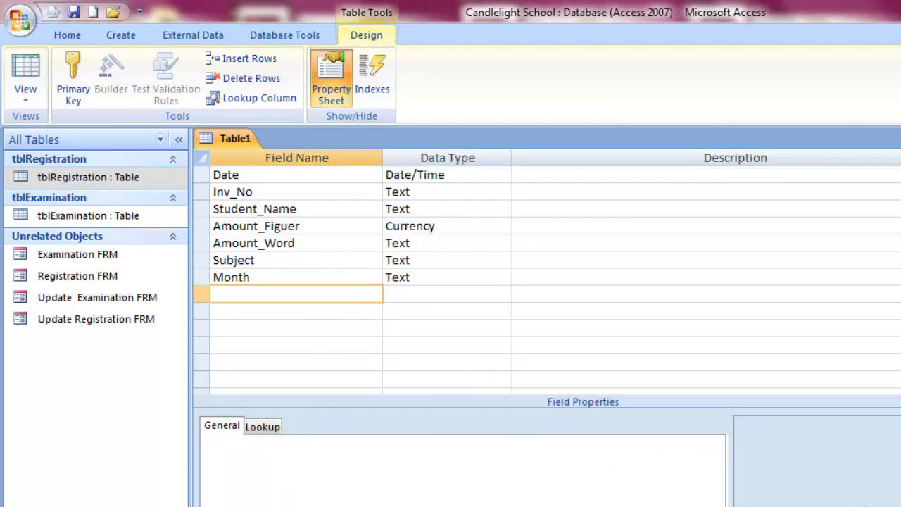
left_click(603, 506)
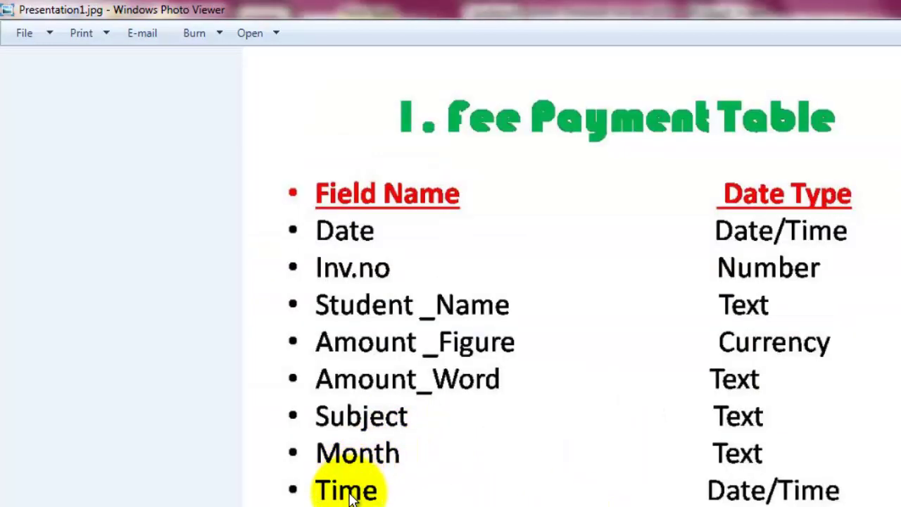
key("alt+Tab")
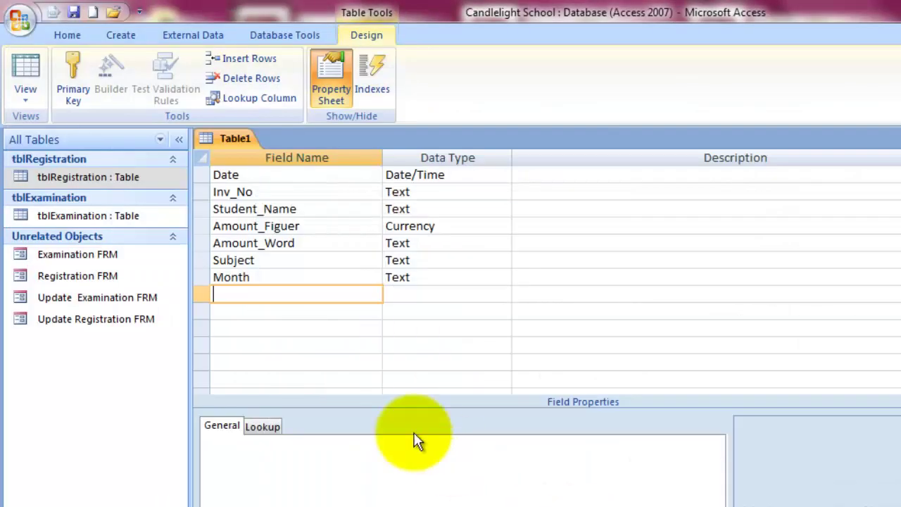
type("Time")
key("Tab")
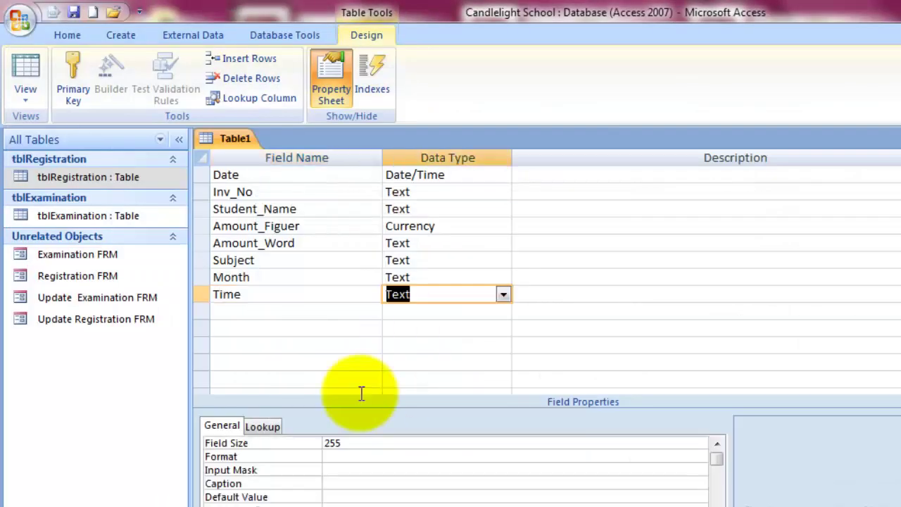
type("date/Tim")
key("Tab")
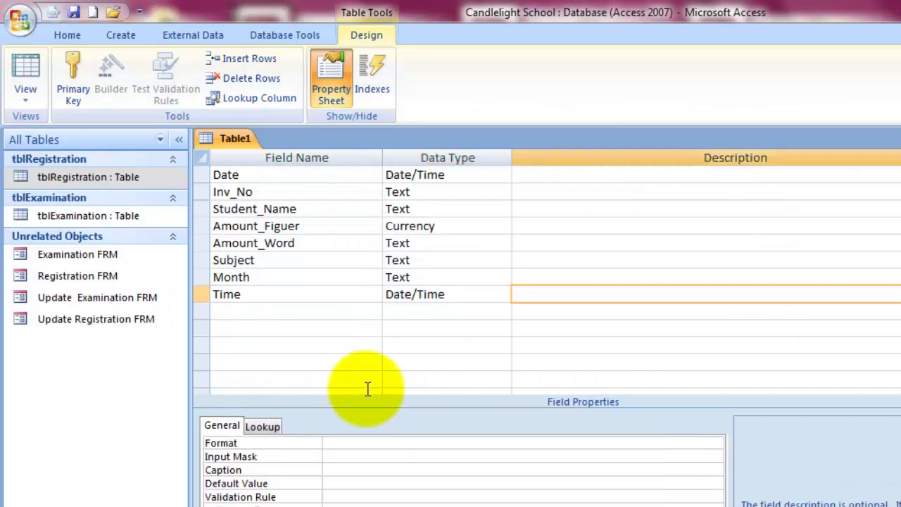
Switch to Windows Photo Viewer and place the reduced field list image beside the table design for comparison.
key("alt+Tab")
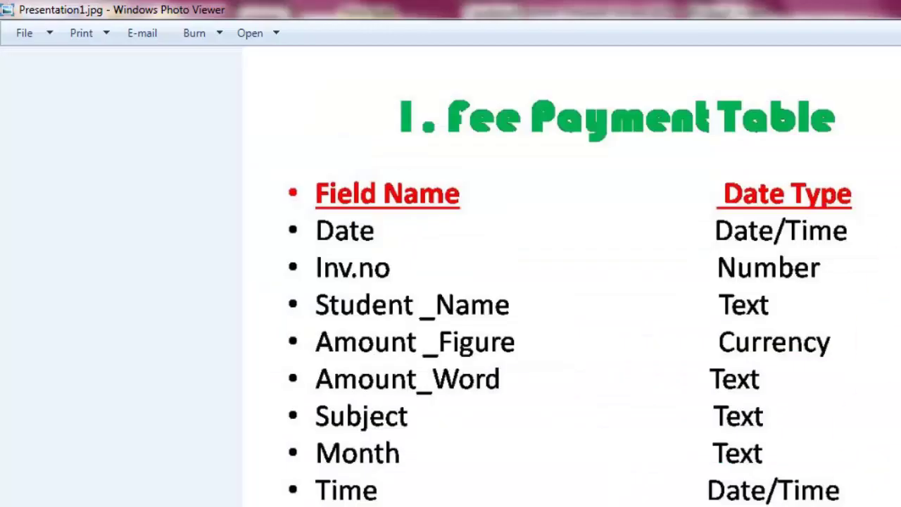
key("super+Down")
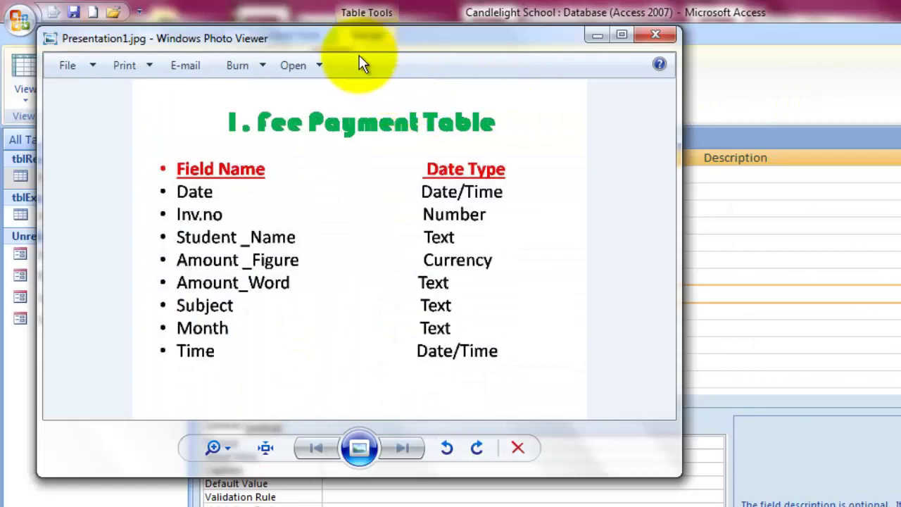
left_click_drag(348, 44, 801, 68)
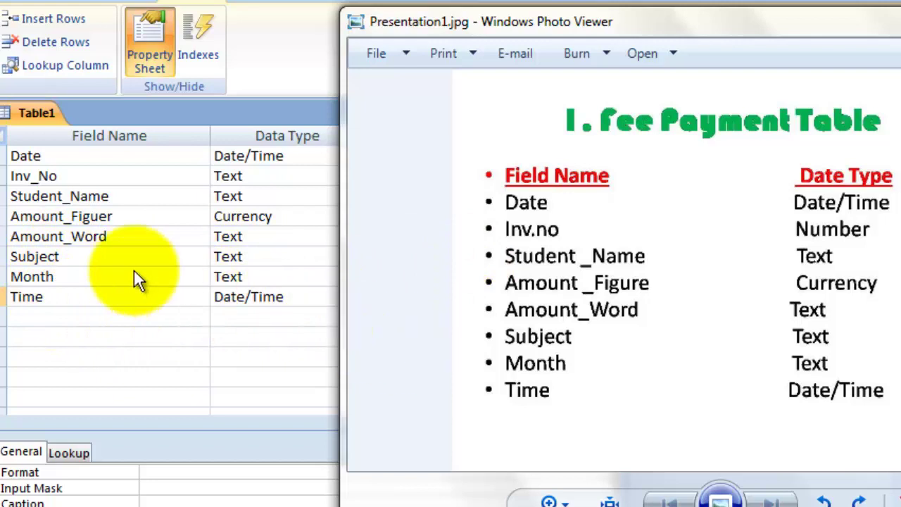
Correct the name of the currency field in the table design to Amount_Figure.
left_click(128, 216)
key("BackSpace")
key("BackSpace")
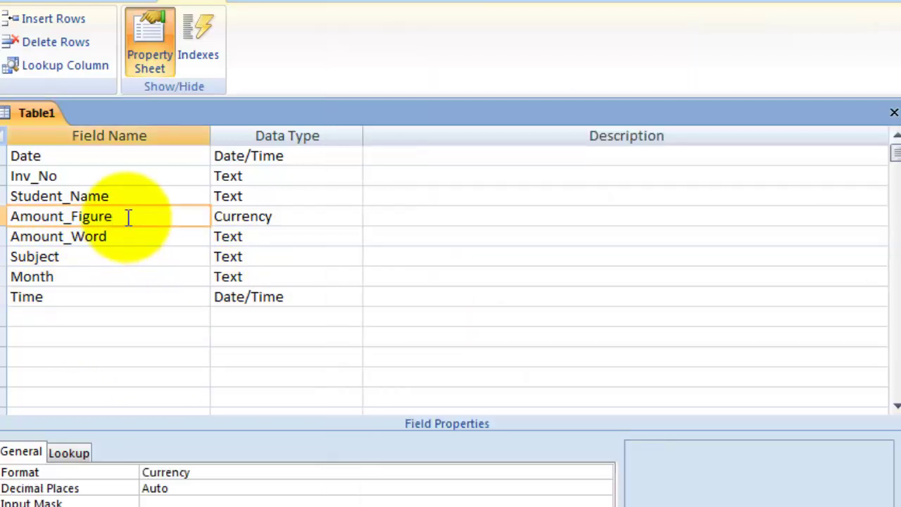
type("re")
Save the table as Tbl Fee Payment, matching the field list image's title, without creating a primary key, and close its design.
key("ctrl+s")
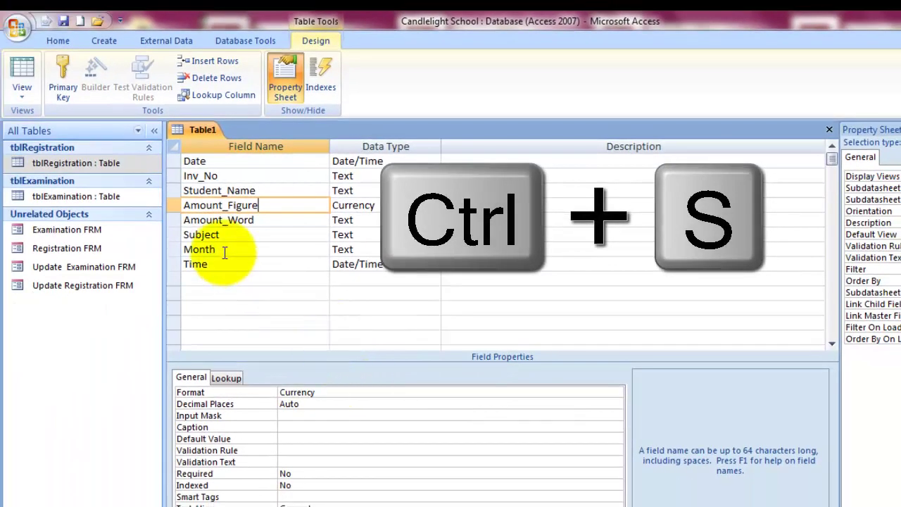
left_click(17, 26)
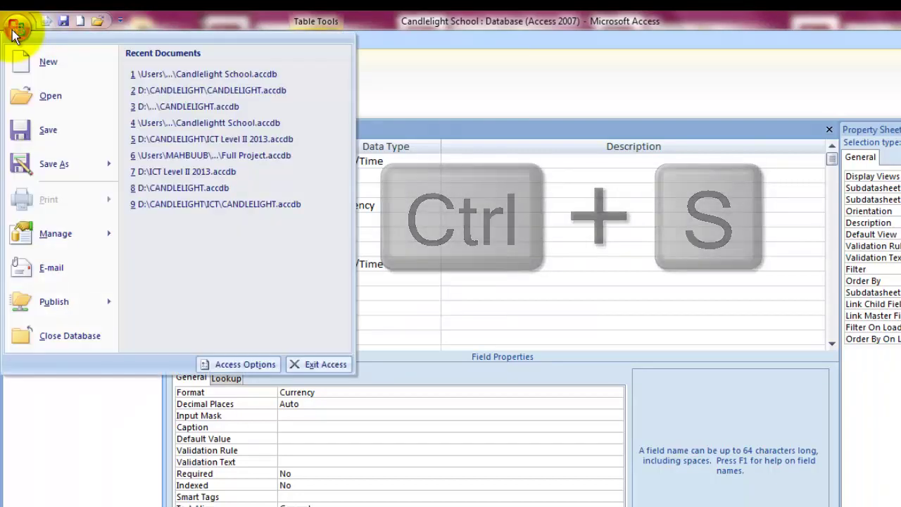
left_click(34, 134)
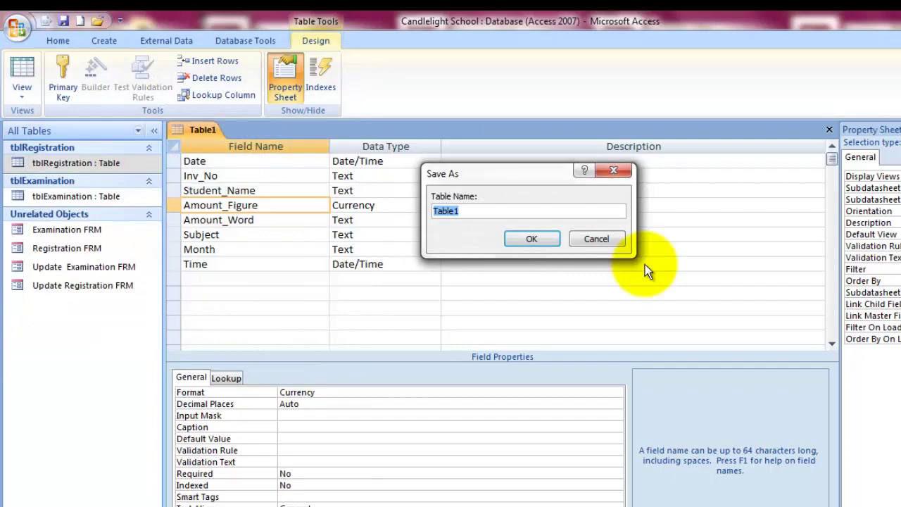
key("alt+Tab")
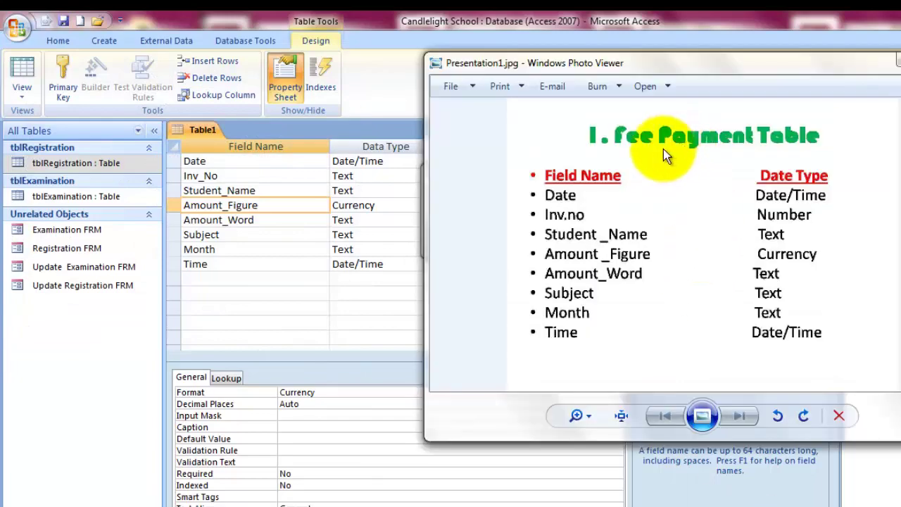
key("alt+Tab")
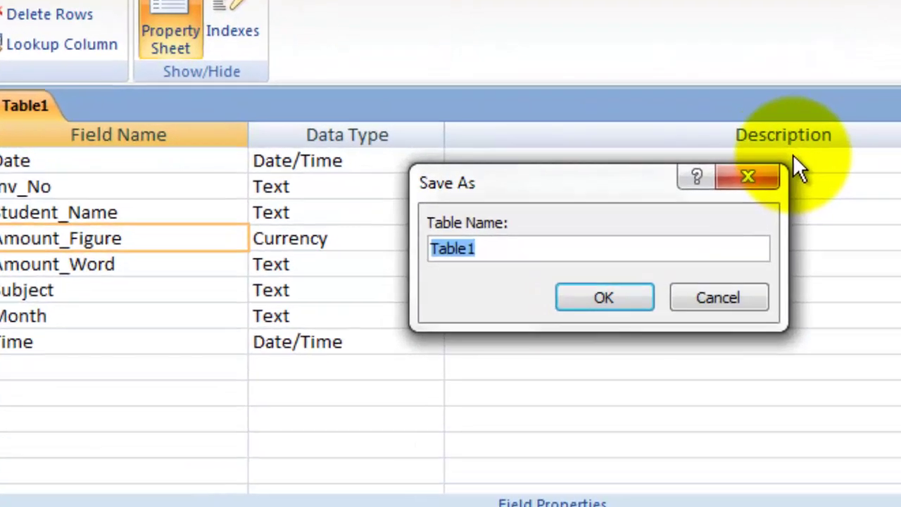
type("FTbl Fee Pyment")
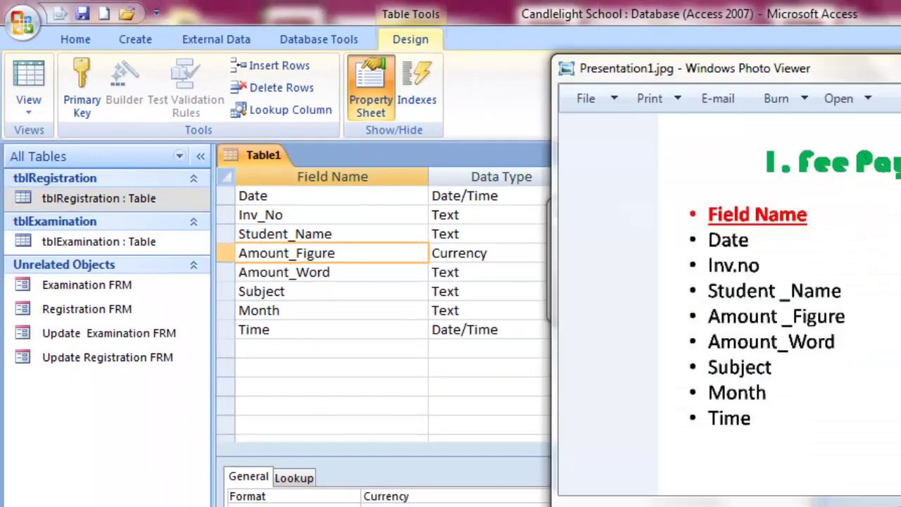
key("Left")
key("Left")
key("Left")
key("Left")
key("Left")
type("a")
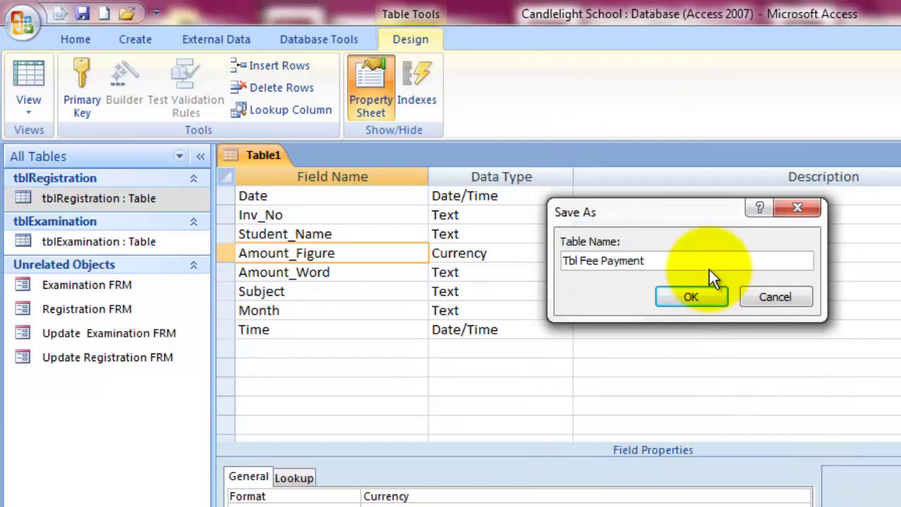
left_click(696, 298)
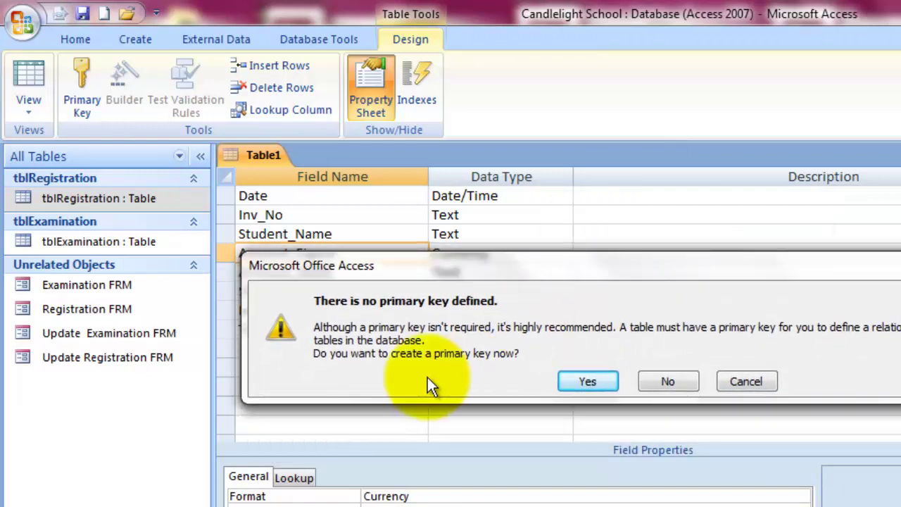
left_click(668, 382)
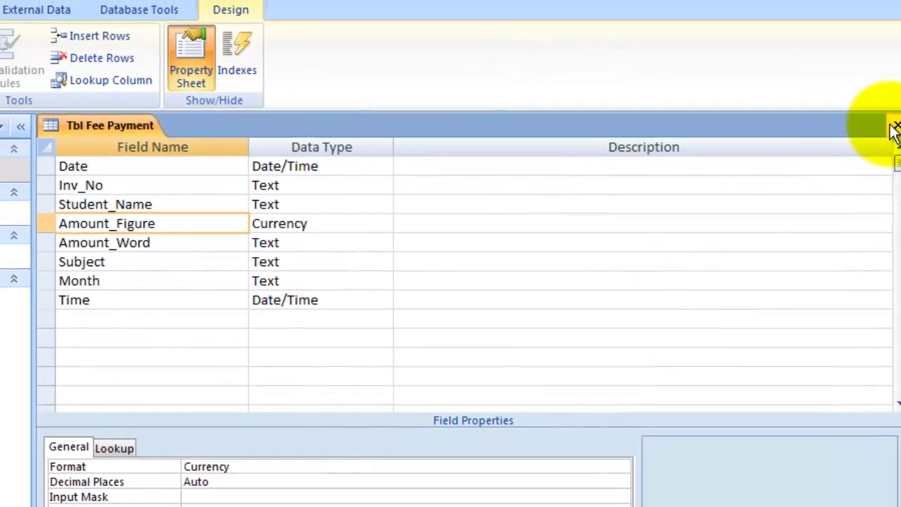
left_click(894, 128)
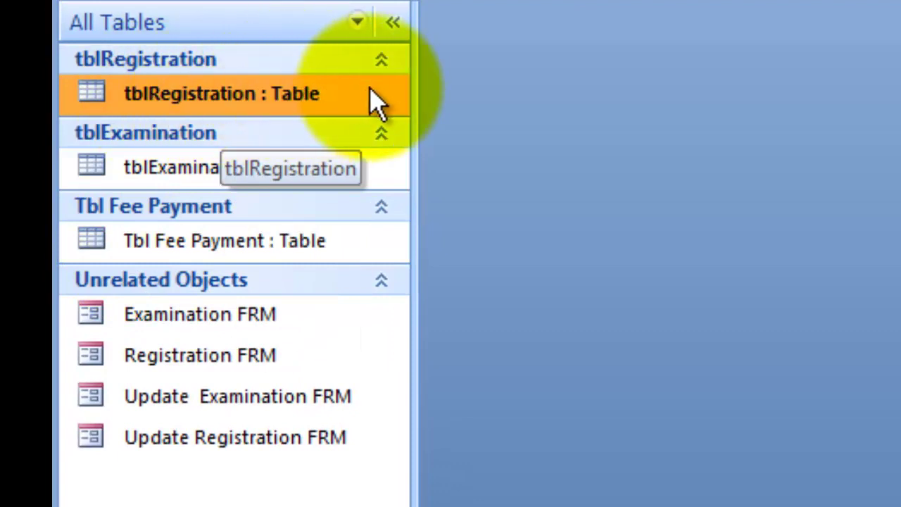
Open the Tbl Fee Payment table in its datasheet to review the field columns, and close it.
left_click(247, 173)
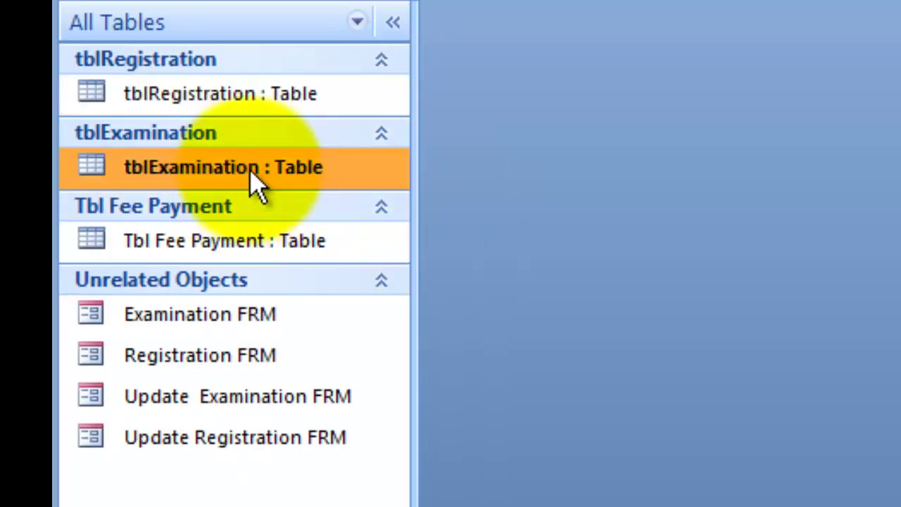
left_click(250, 264)
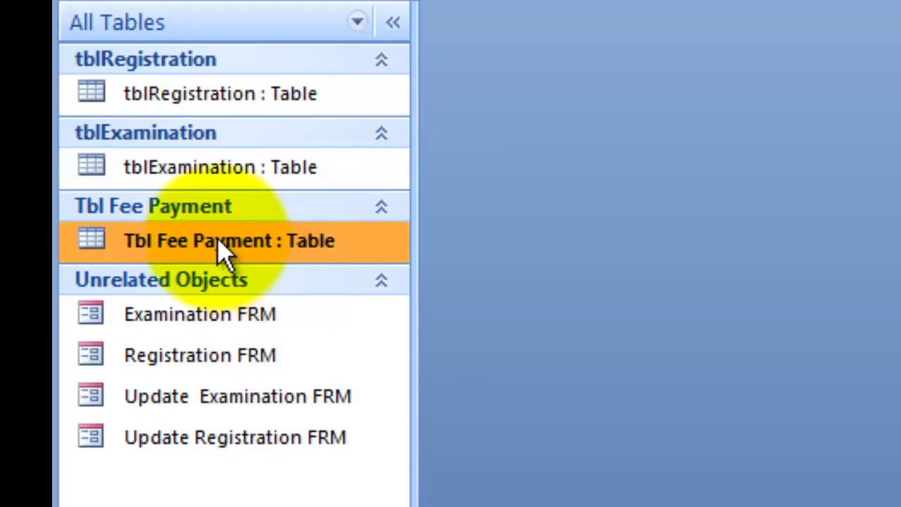
right_click(224, 248)
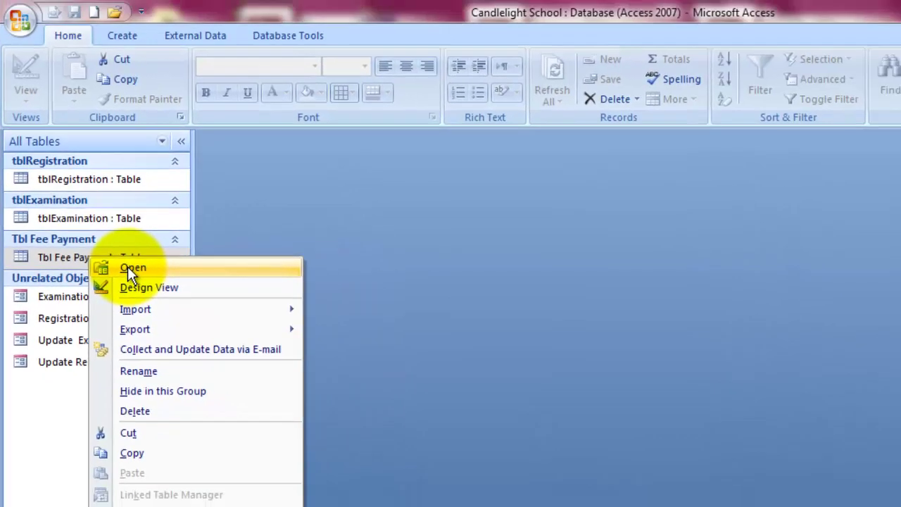
left_click(128, 266)
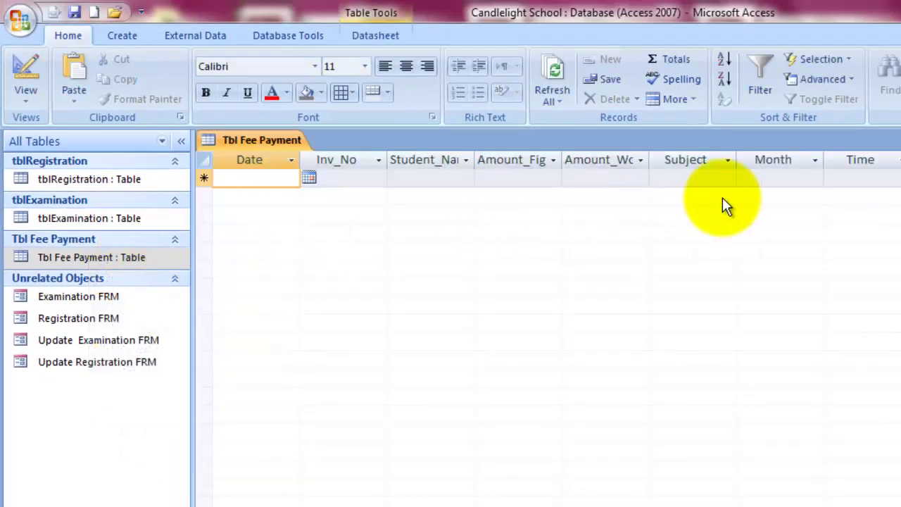
key("ctrl+w")
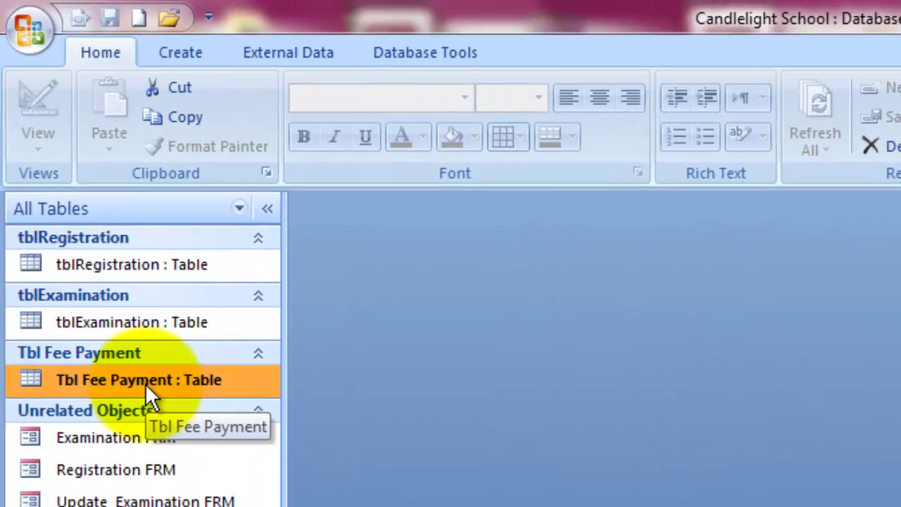
Review the Tbl Fee Payment fields in Design View, close the table and switch to the PowerPoint cover presentation.
right_click(145, 383)
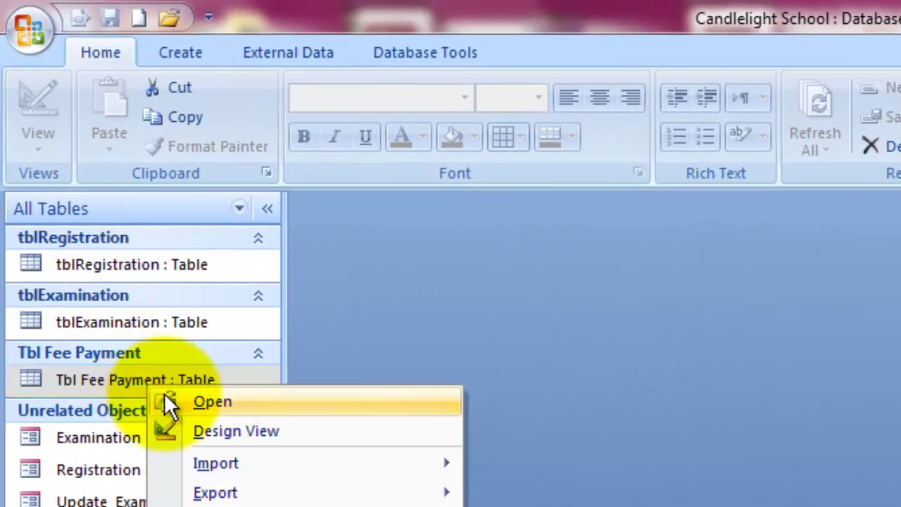
left_click(195, 431)
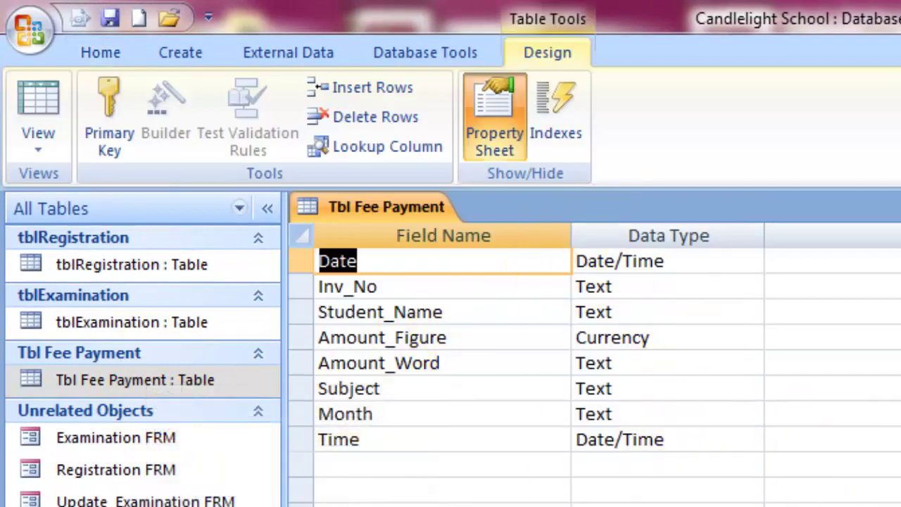
key("ctrl+w")
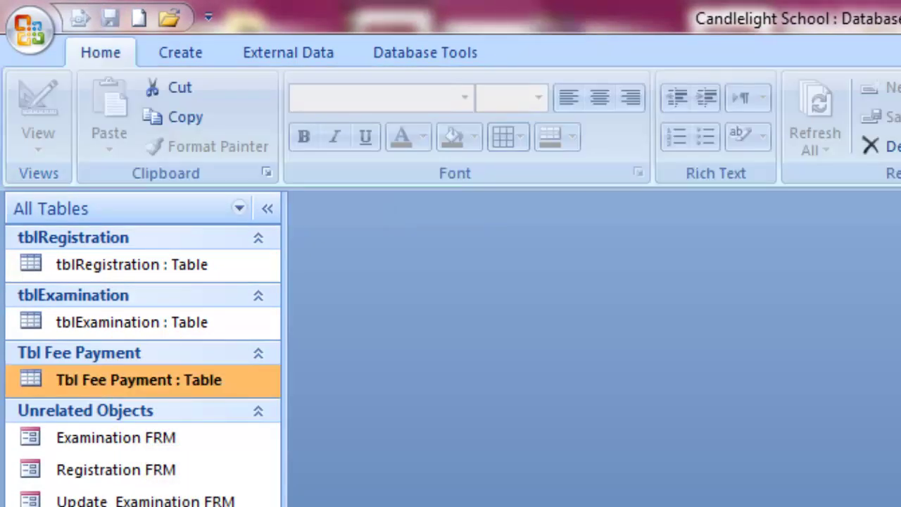
key("alt+Tab")
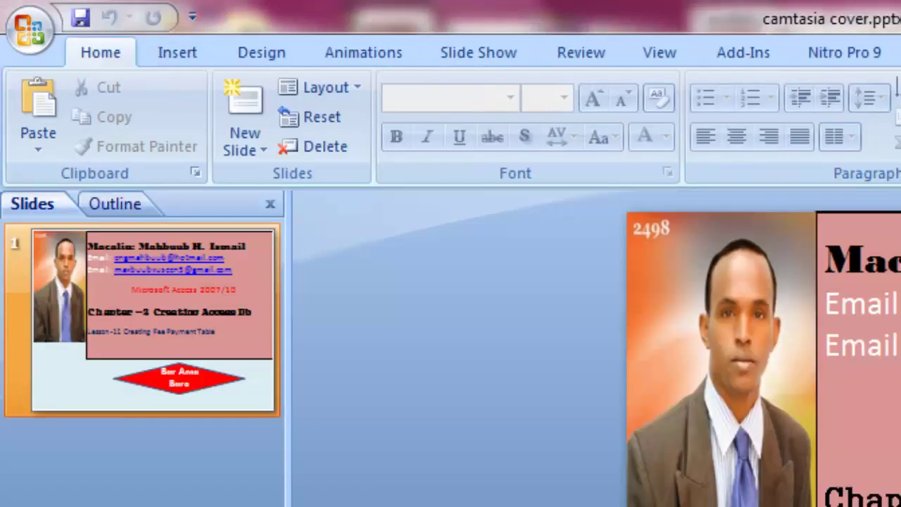